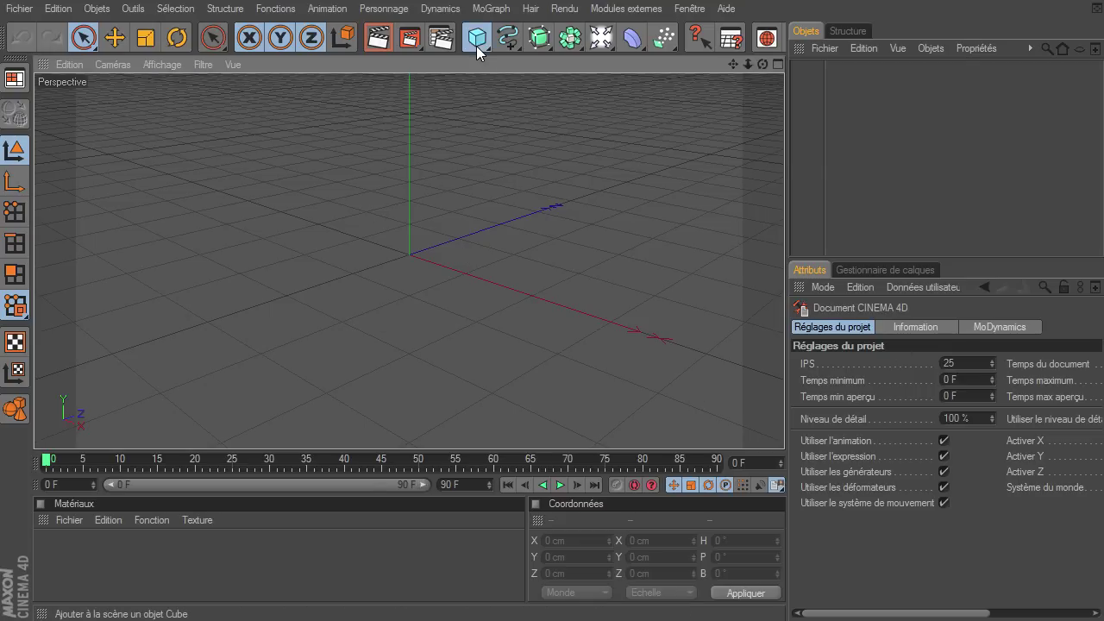
Step: Drop a default 200 cm Cube into the empty scene, then pan and orbit the Perspective view around it
drag(476, 46, 527, 57)
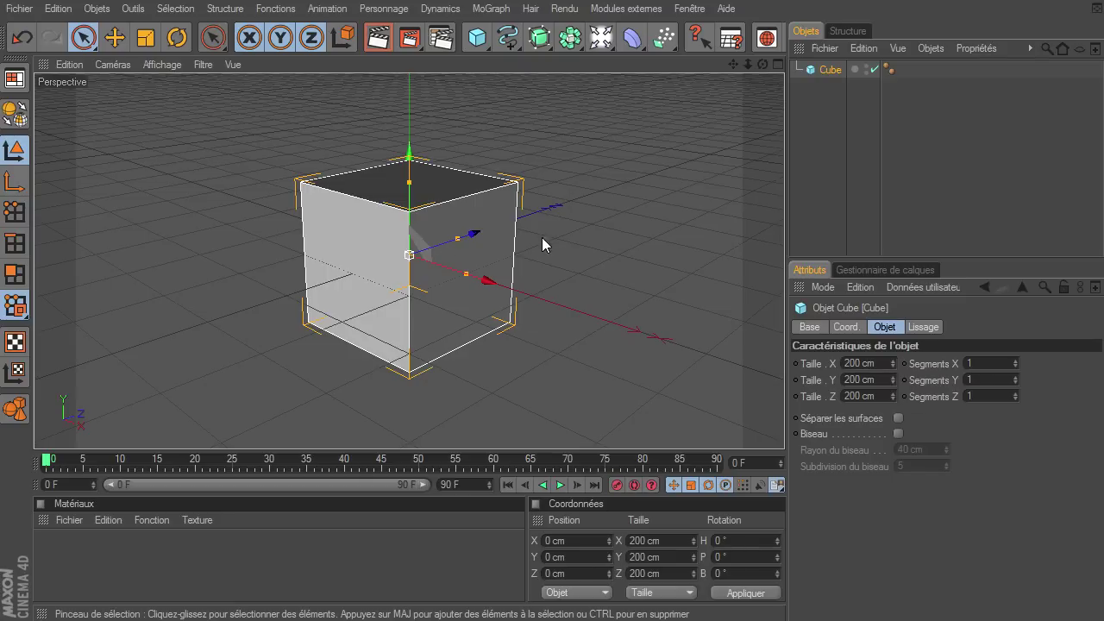
mouse_move(733, 66)
mouse_down()
mouse_move(756, 75)
mouse_move(747, 69)
mouse_up()
alt+drag(785, 427, 785, 427)
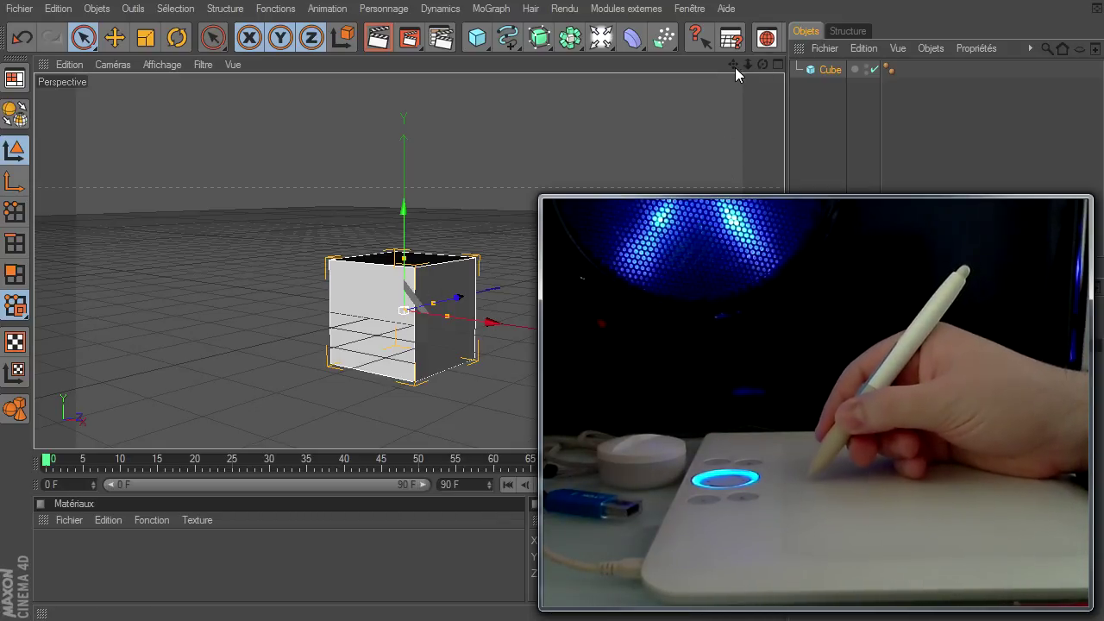
Step: Pan and rotate the Perspective view with the tablet pen, swinging the cube and grid out of sight
drag(733, 65, 717, 110)
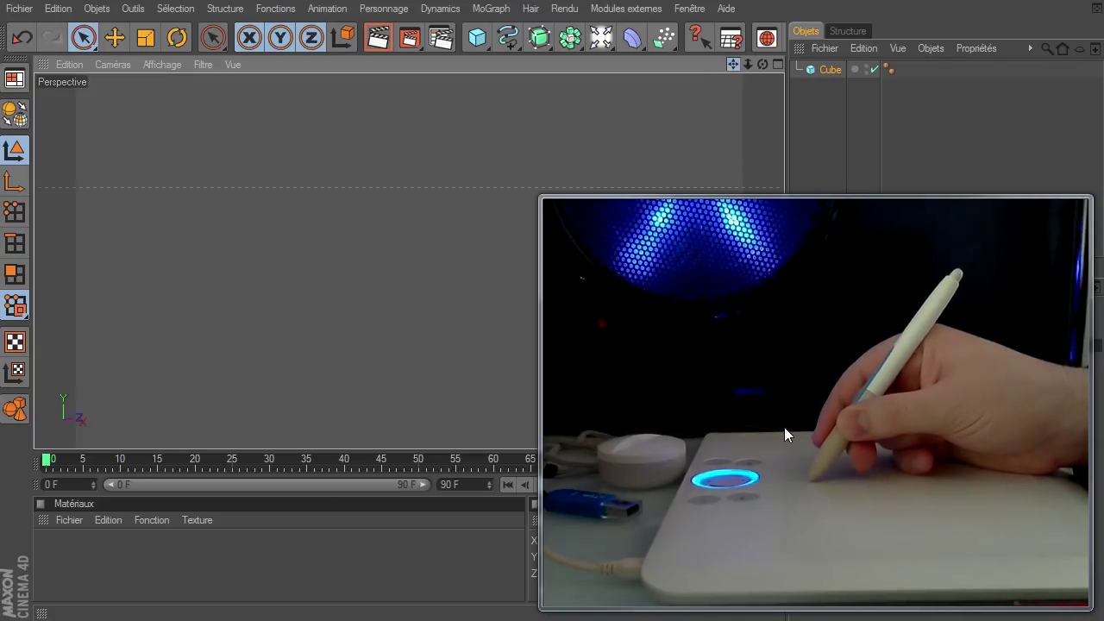
mouse_move(733, 64)
mouse_down()
mouse_move(753, 69)
mouse_move(784, 427)
mouse_up()
drag(746, 69, 784, 427)
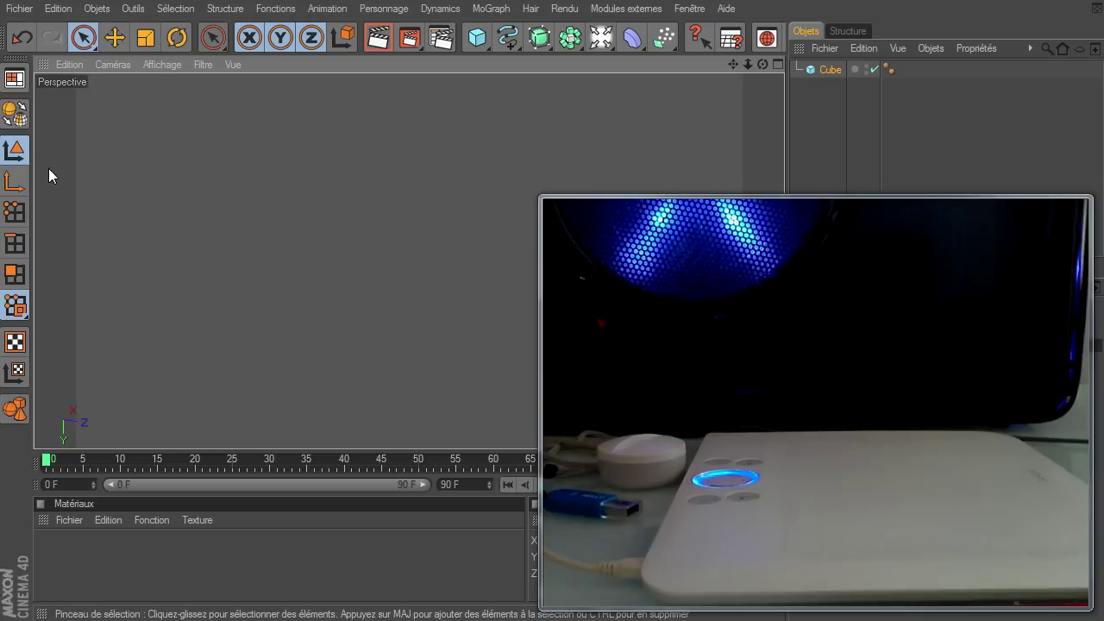
Step: Enable Tablette graphique on the Généralités page of Préférences générales, then close the dialog
click(60, 15)
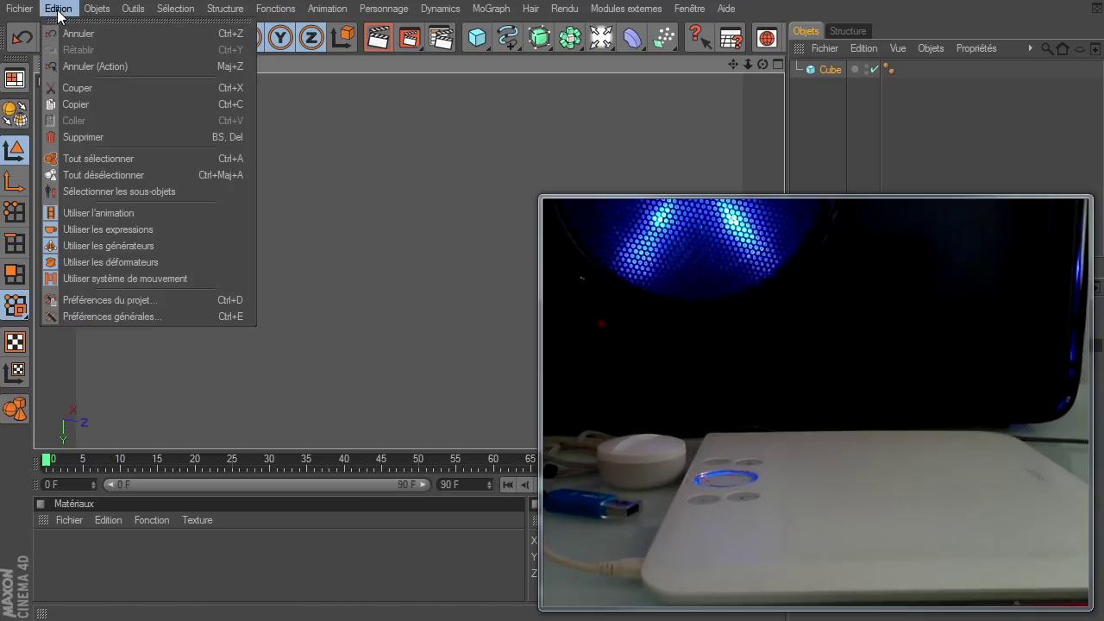
click(84, 318)
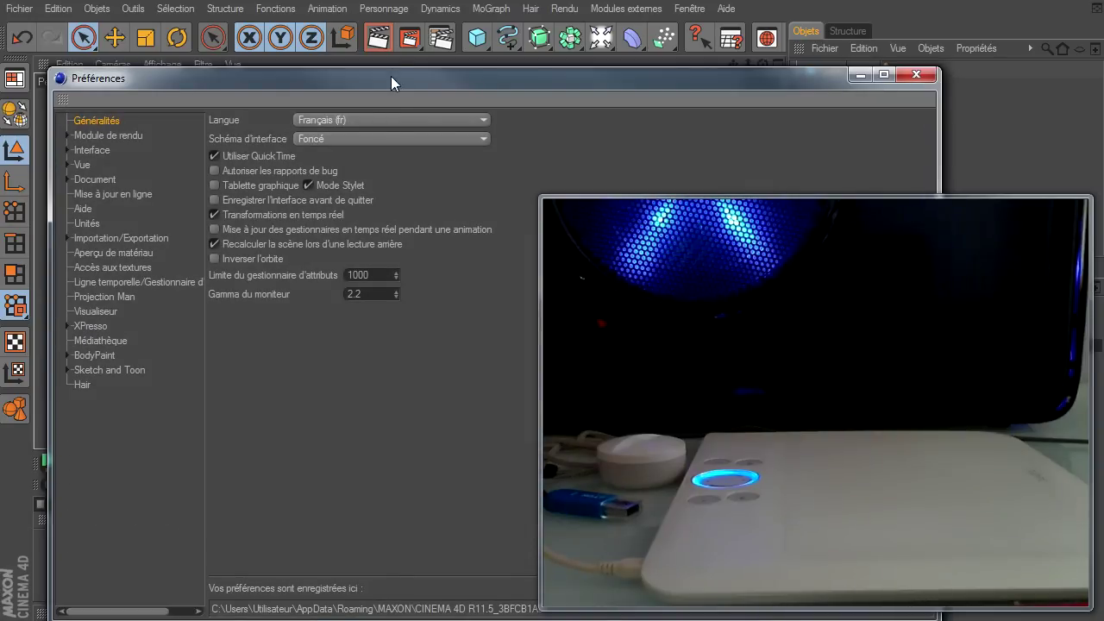
drag(386, 70, 377, 22)
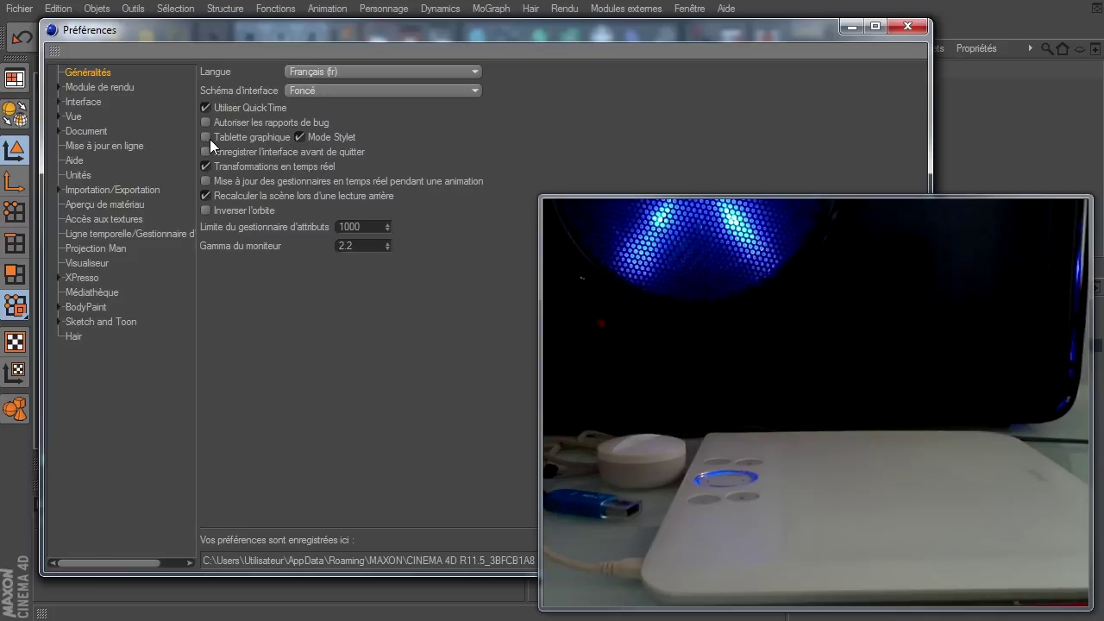
click(207, 138)
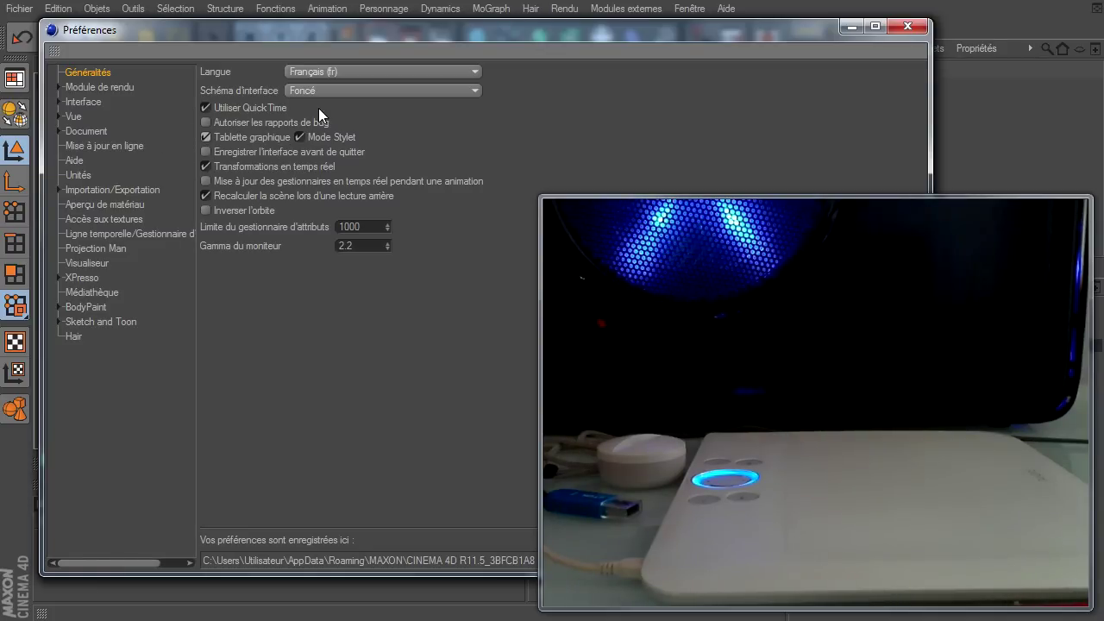
click(908, 25)
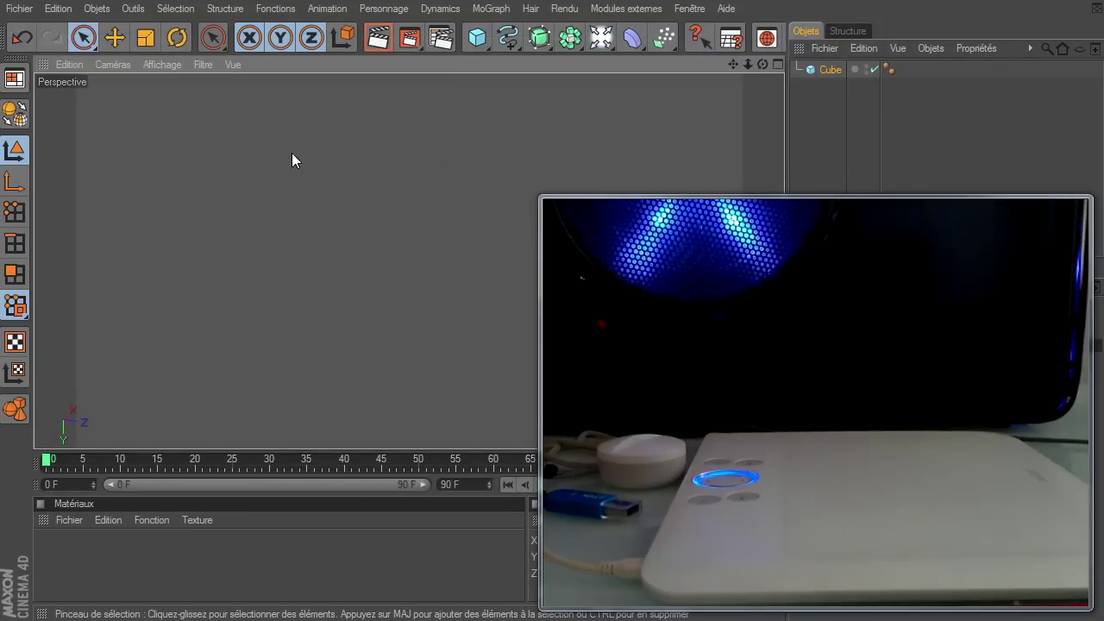
Step: Close all projects with Fichier > Tout fermer, answering Non to saving Sans titre 1
click(19, 8)
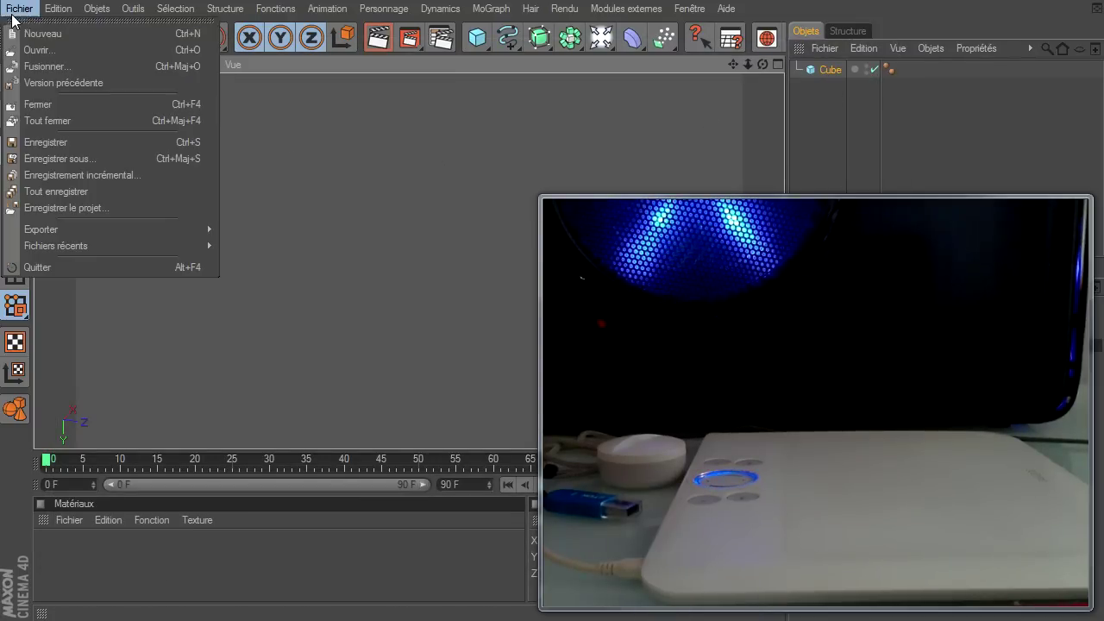
click(59, 121)
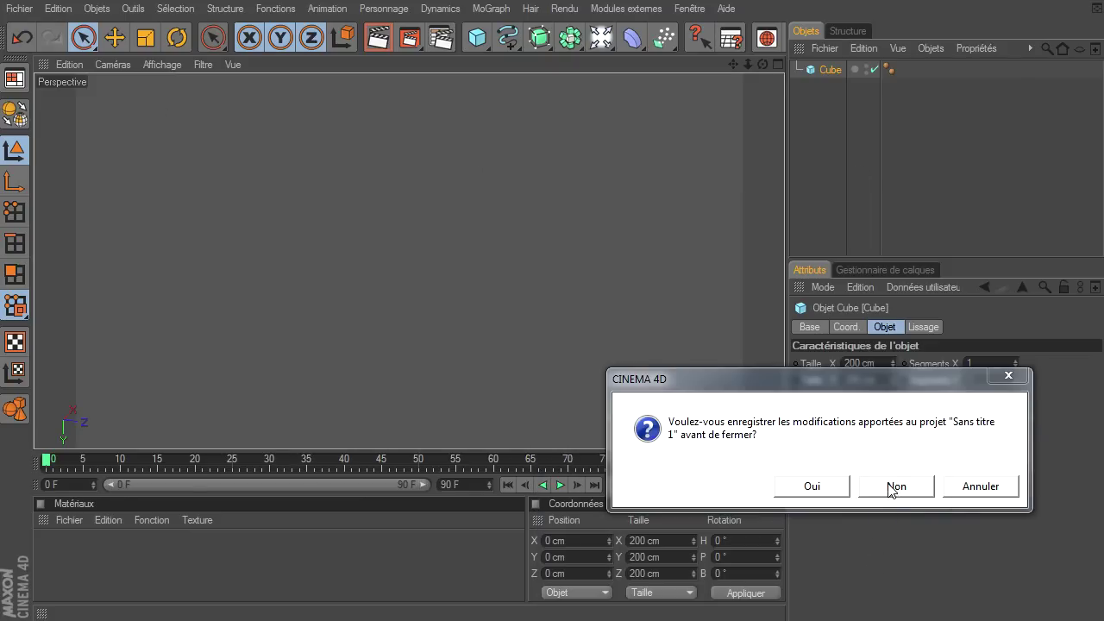
click(893, 487)
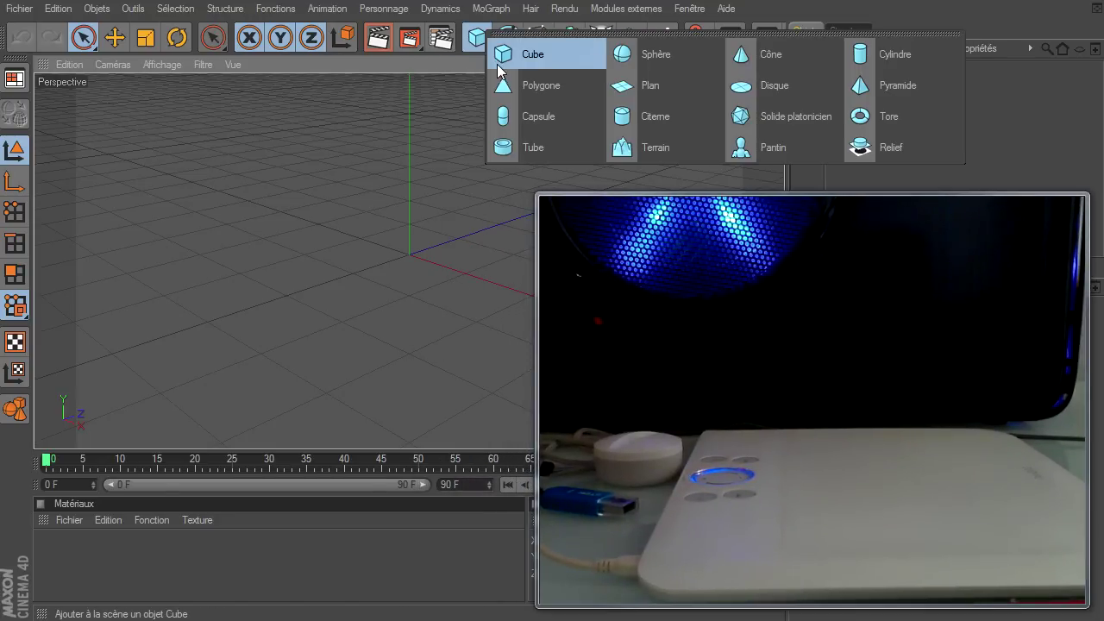
Step: Add a new Cube to the fresh scene, then pan and slightly orbit the view with the pen
drag(473, 43, 524, 49)
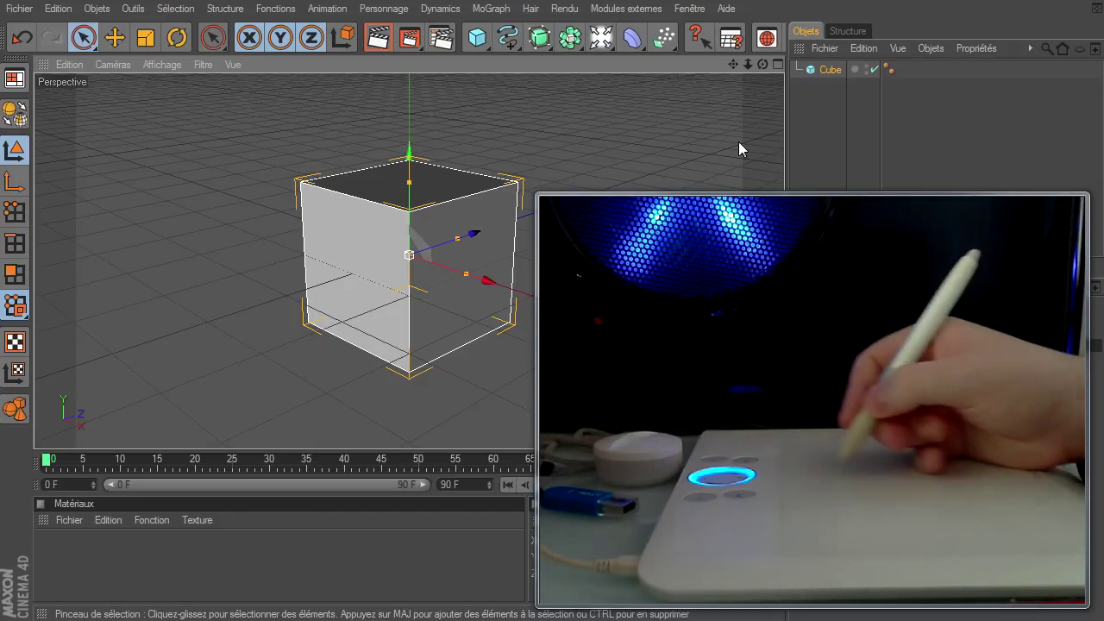
mouse_move(731, 69)
mouse_down()
mouse_move(628, 136)
mouse_move(823, 122)
mouse_move(711, 92)
mouse_move(750, 90)
mouse_move(724, 95)
mouse_up()
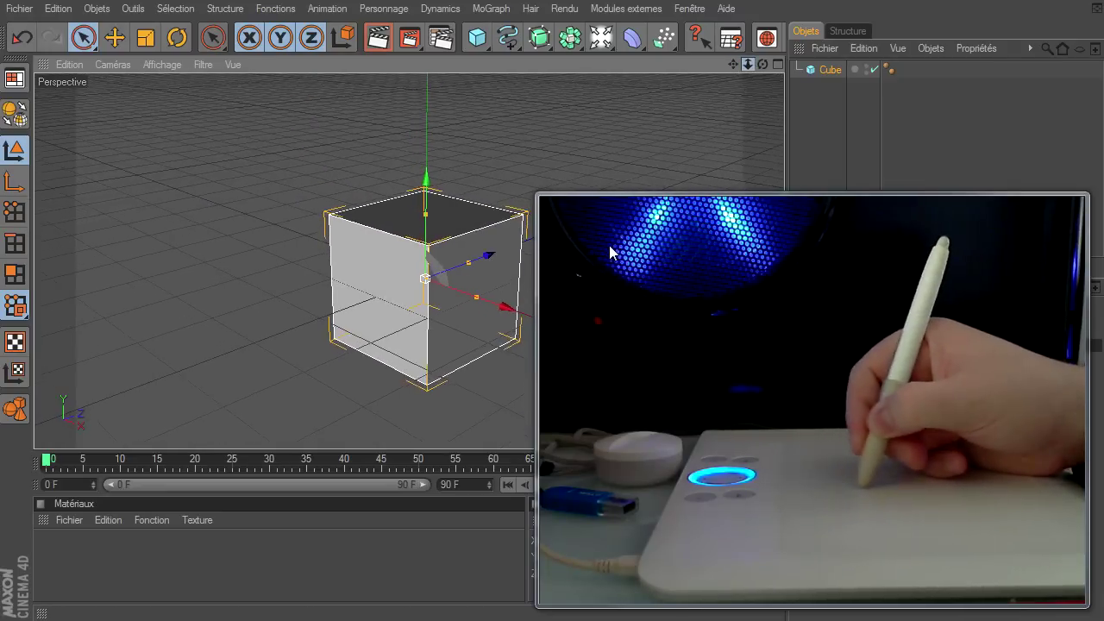
mouse_move(764, 65)
mouse_down()
mouse_move(865, 88)
mouse_move(711, 91)
mouse_up()
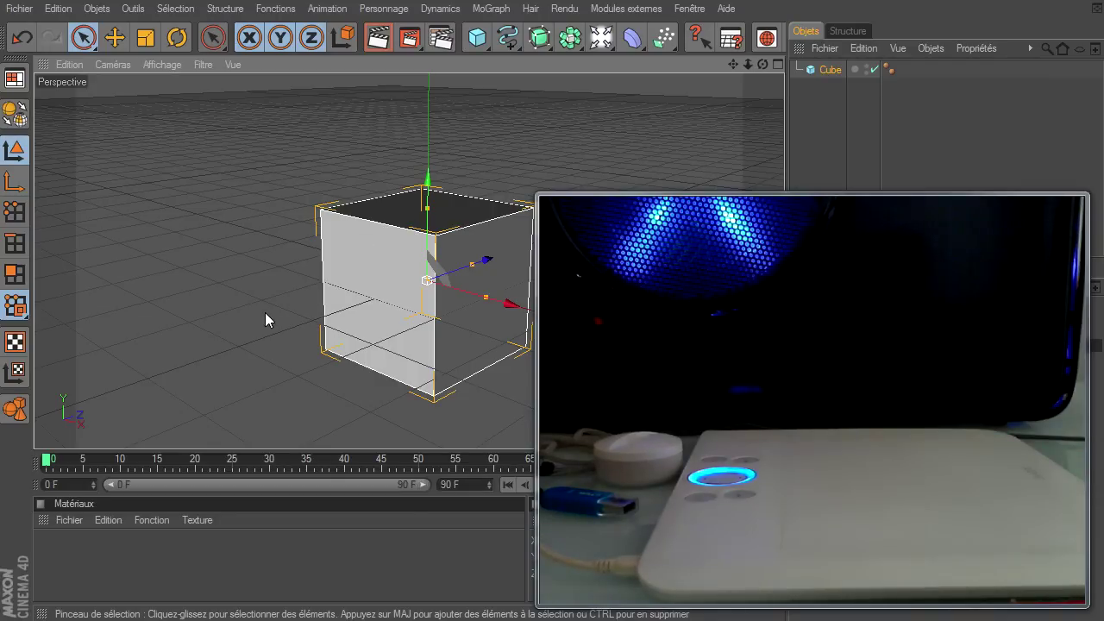
Step: Untick Tablette graphique in Préférences générales and close the dialog
click(58, 8)
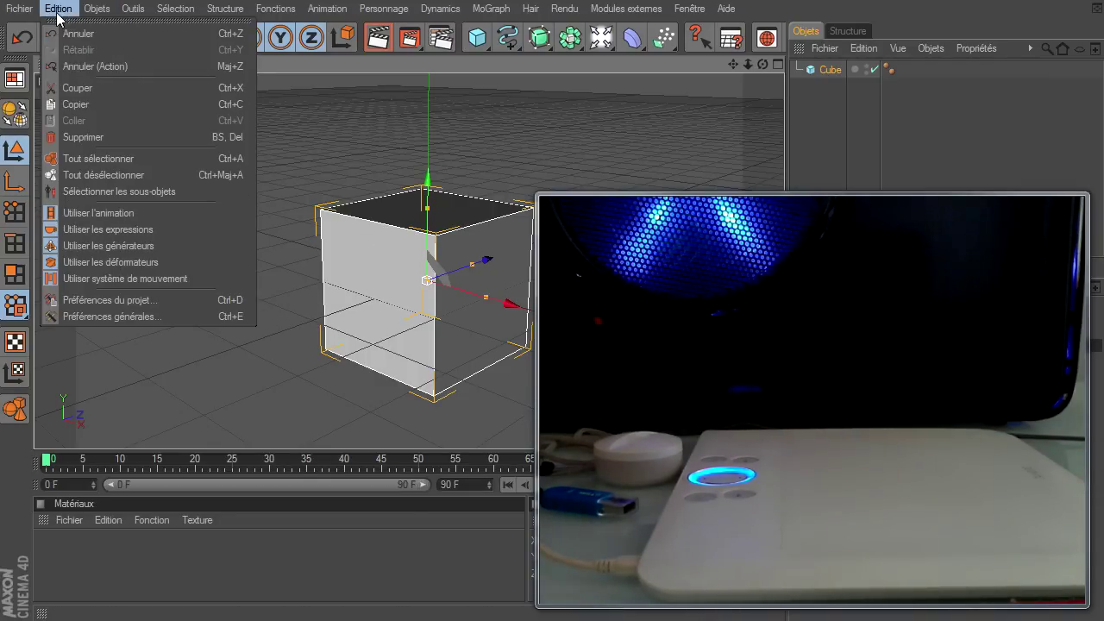
click(109, 316)
click(239, 137)
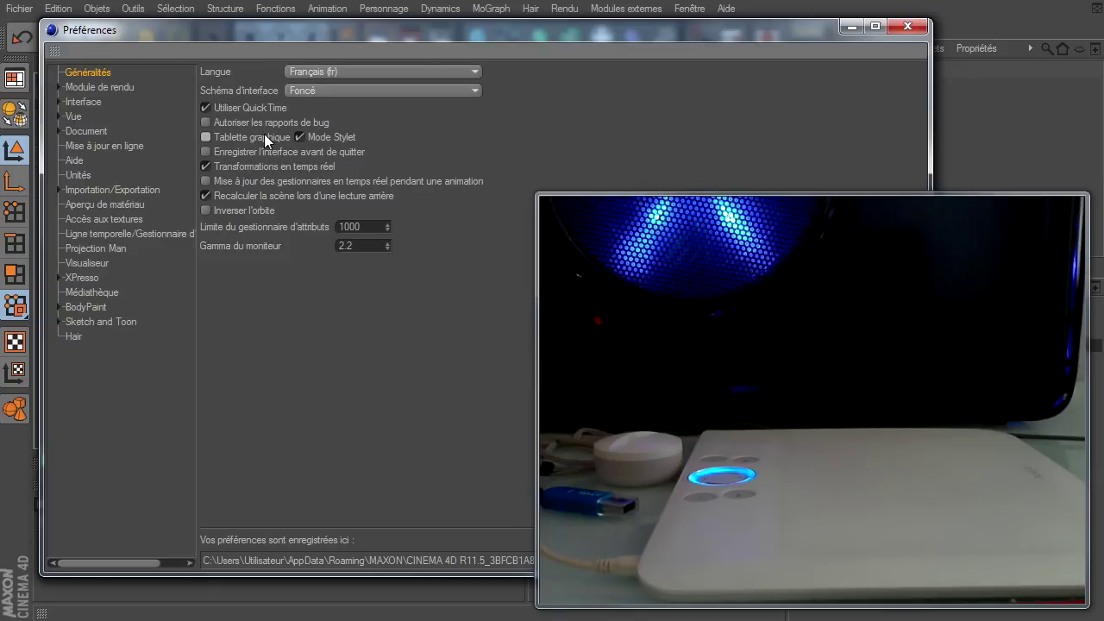
click(913, 33)
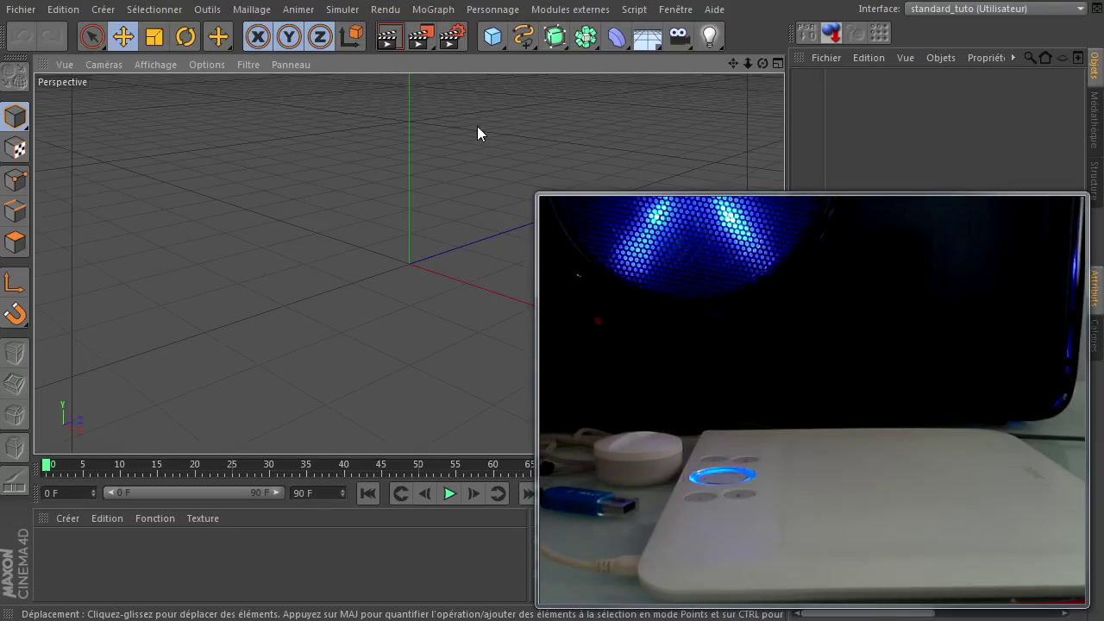
Step: Open Préférences générales in Cinema 4D R13 with Ctrl+E
click(57, 10)
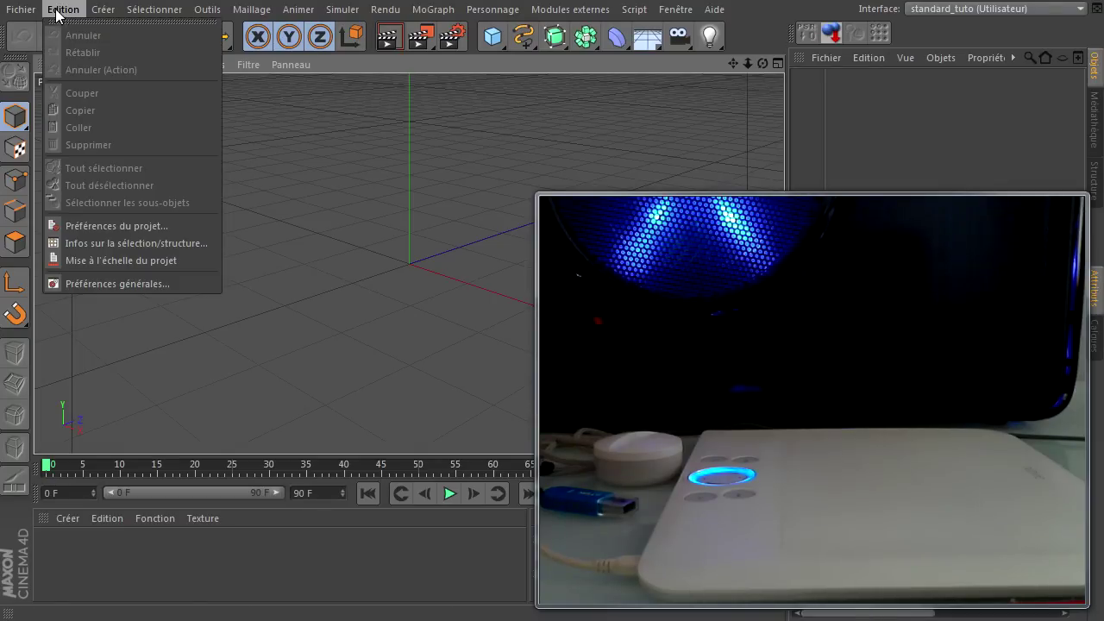
click(103, 278)
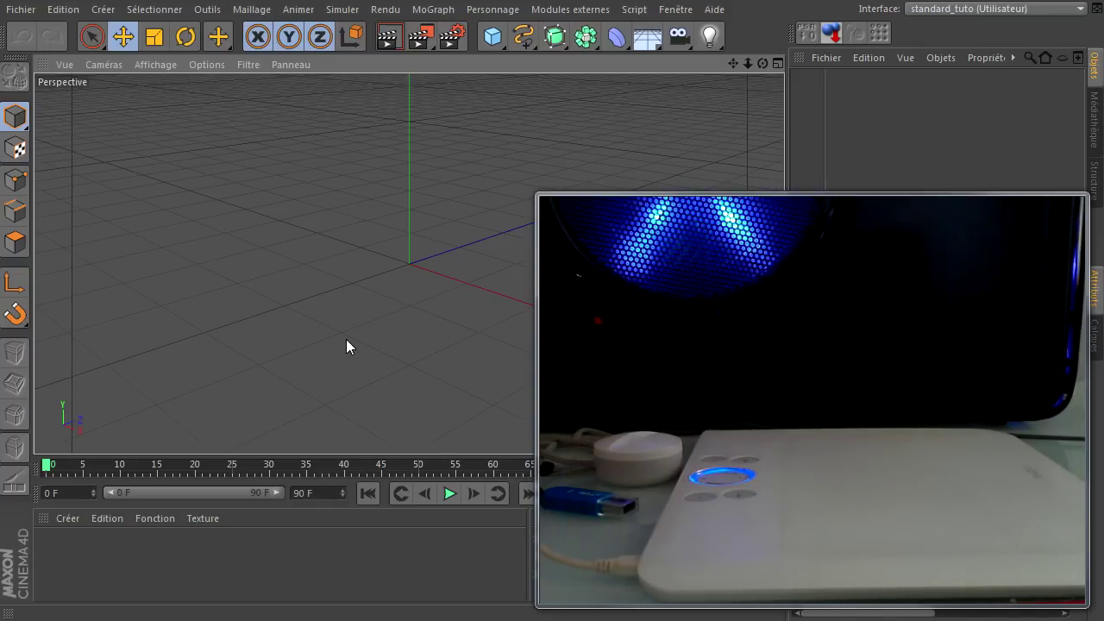
key(ctrl+e)
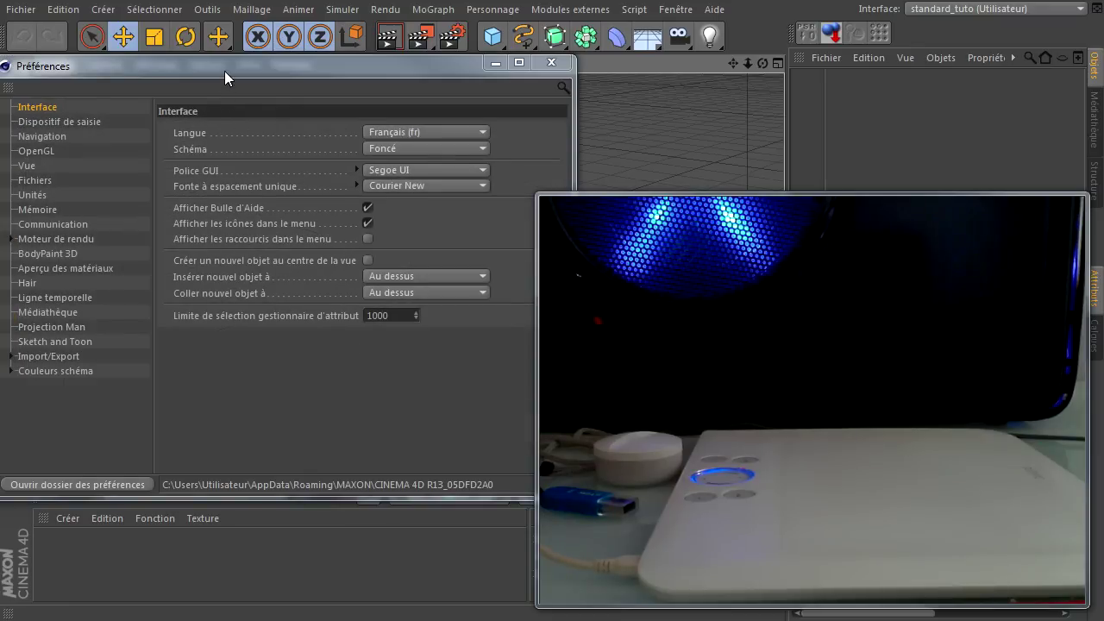
Step: Switch on Tablette graphique on the Dispositif de saisie page, then close Préférences
drag(224, 72, 281, 42)
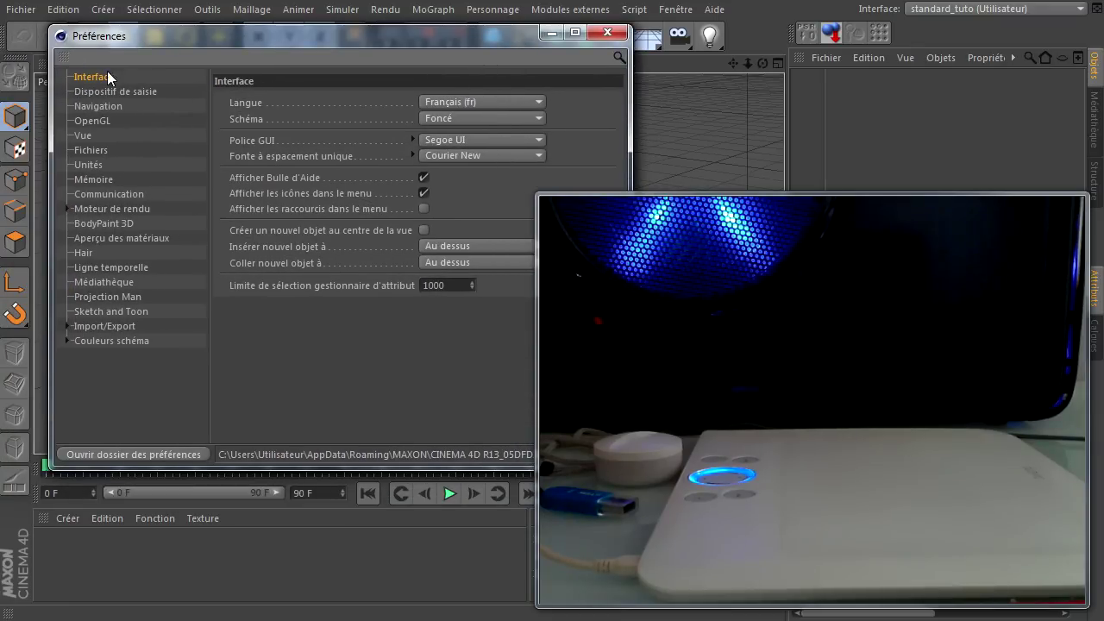
click(92, 92)
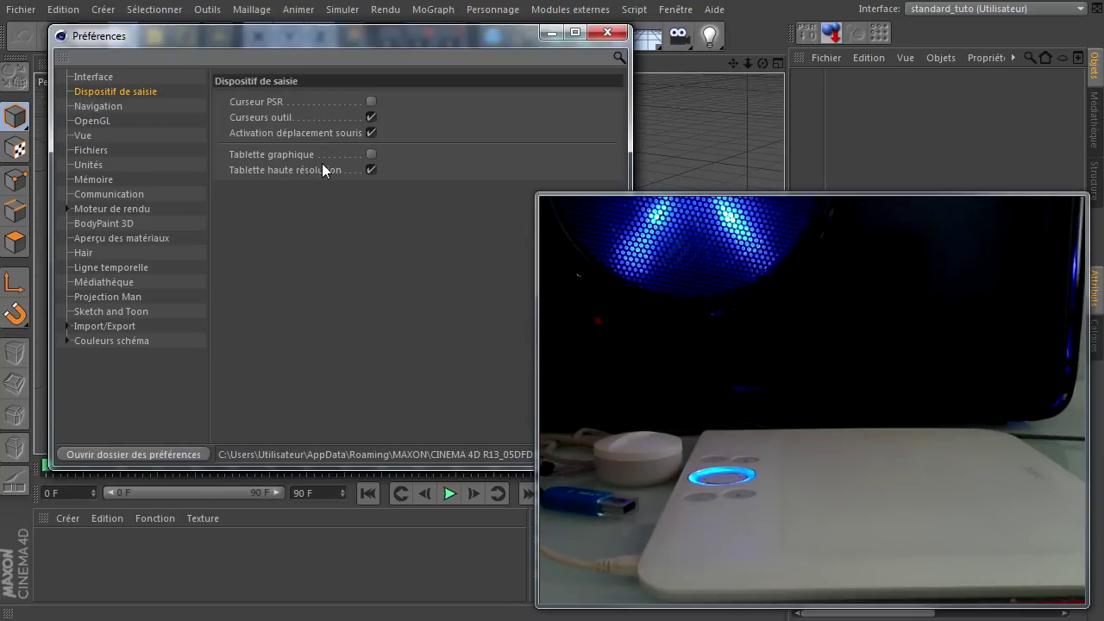
click(371, 155)
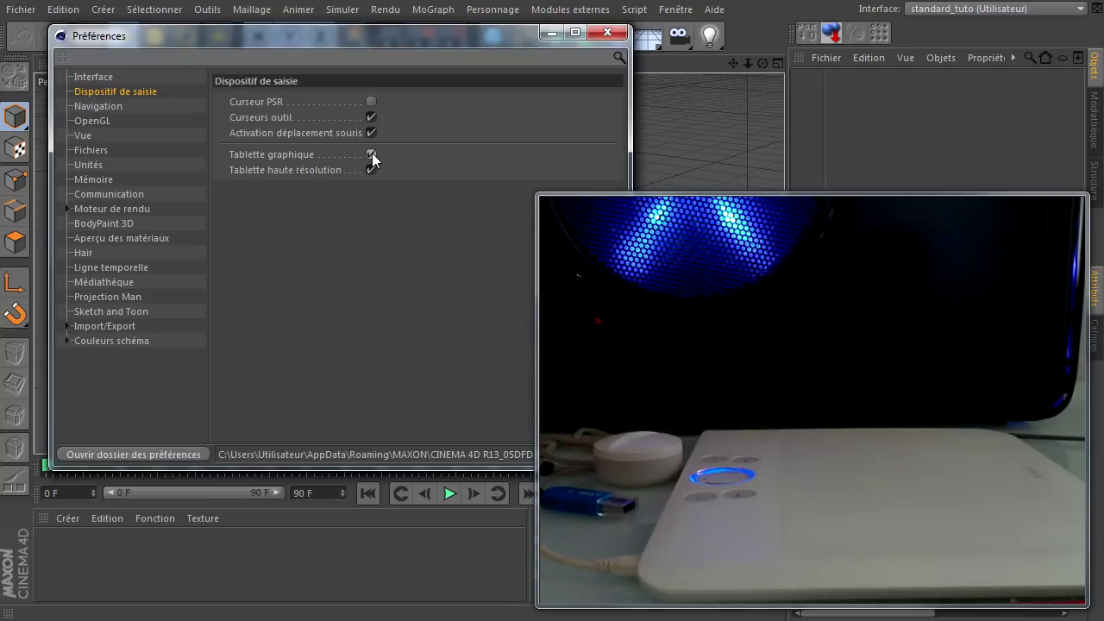
click(371, 154)
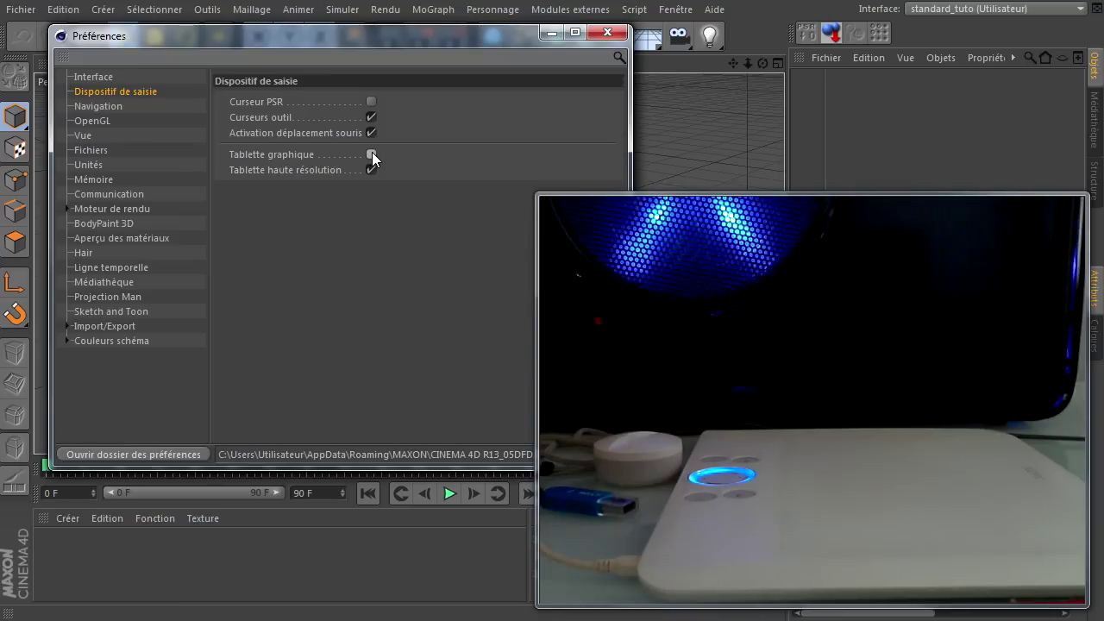
click(371, 154)
click(602, 35)
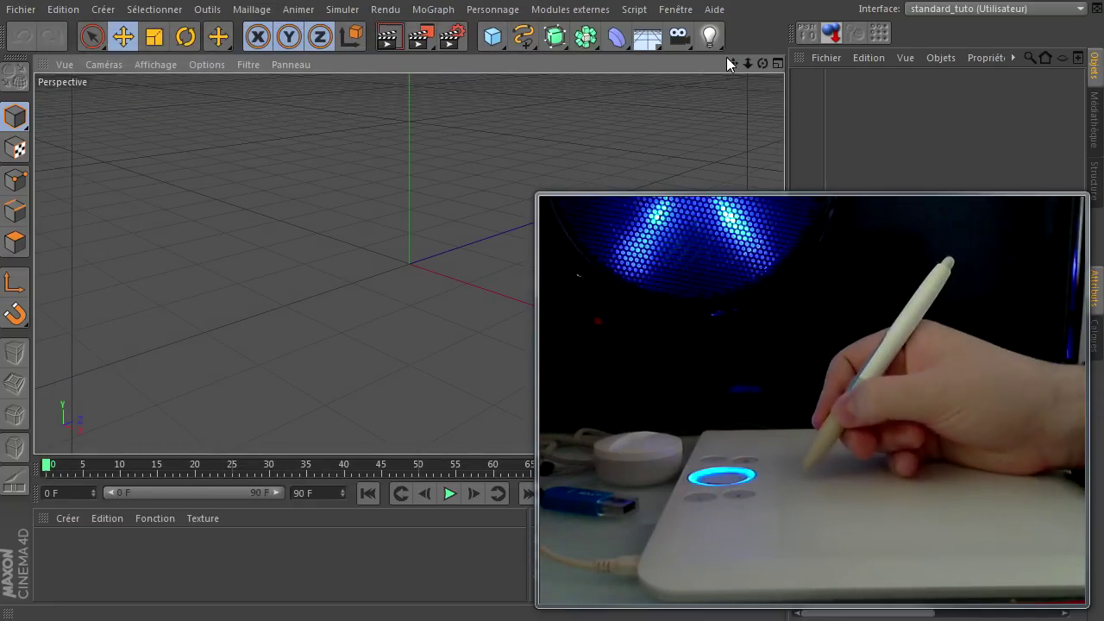
Step: Pan the empty Perspective view with the tablet pen to test navigation
mouse_move(731, 61)
mouse_down()
mouse_move(703, 87)
mouse_move(747, 86)
mouse_move(730, 97)
mouse_up()
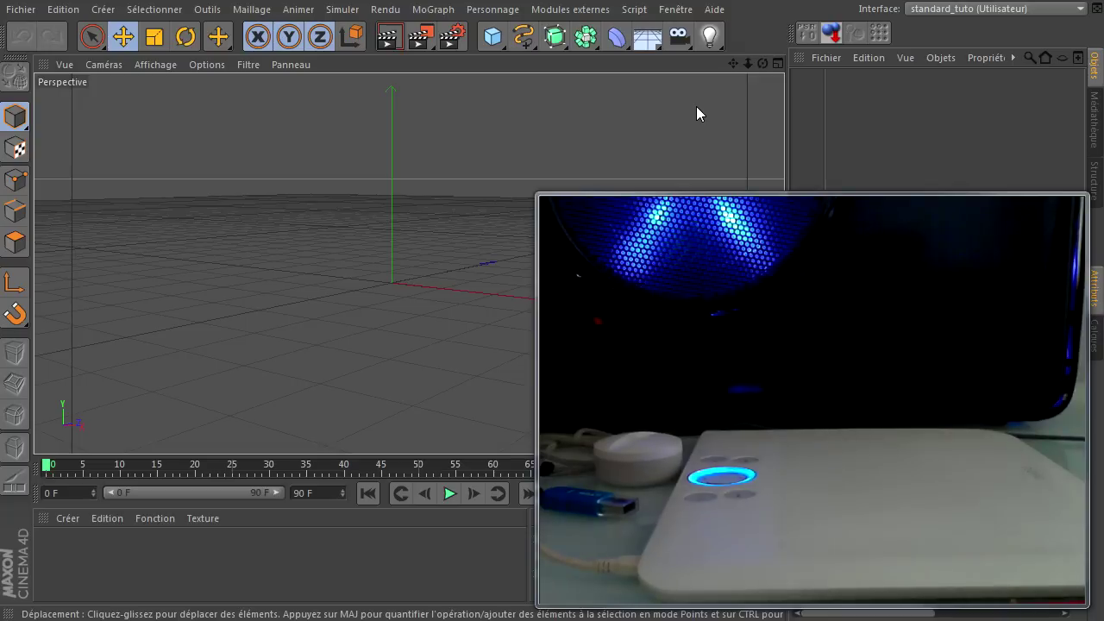
click(70, 15)
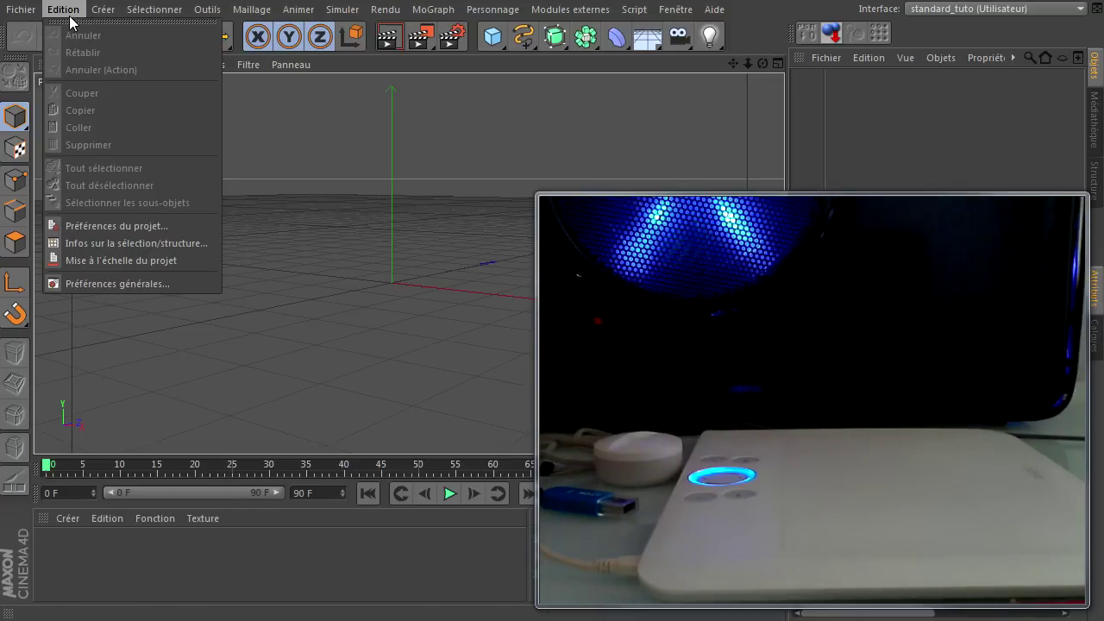
click(139, 279)
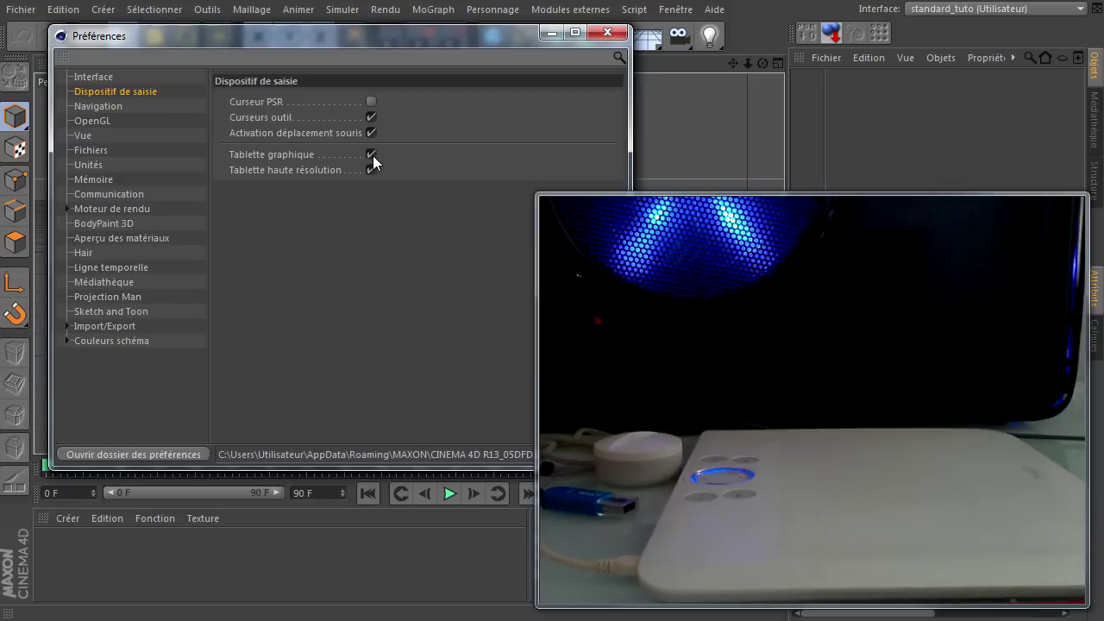
click(607, 32)
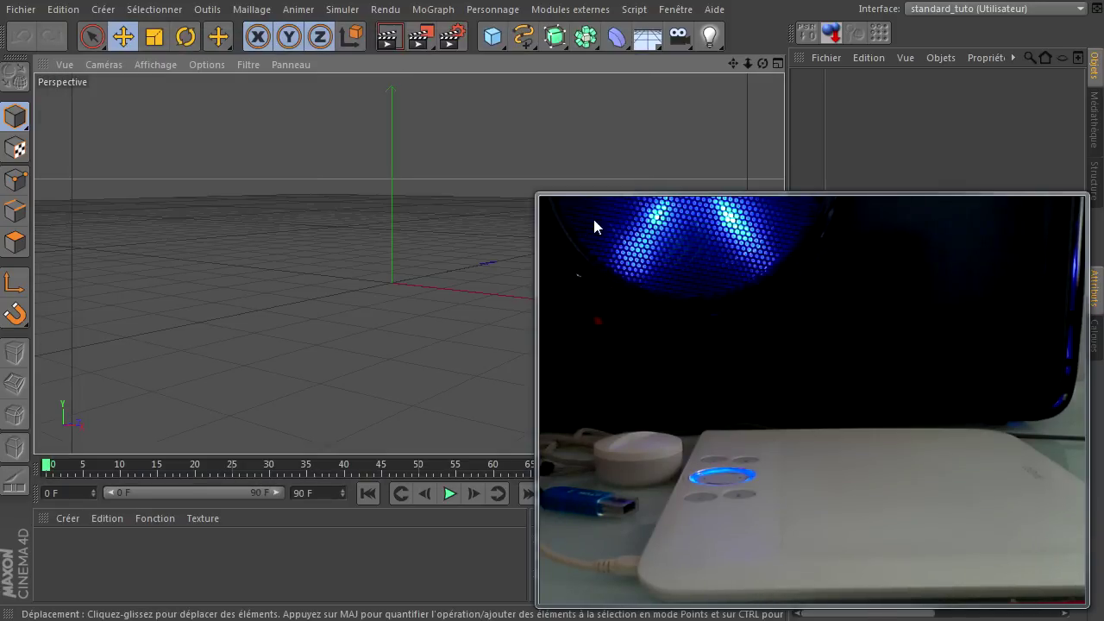